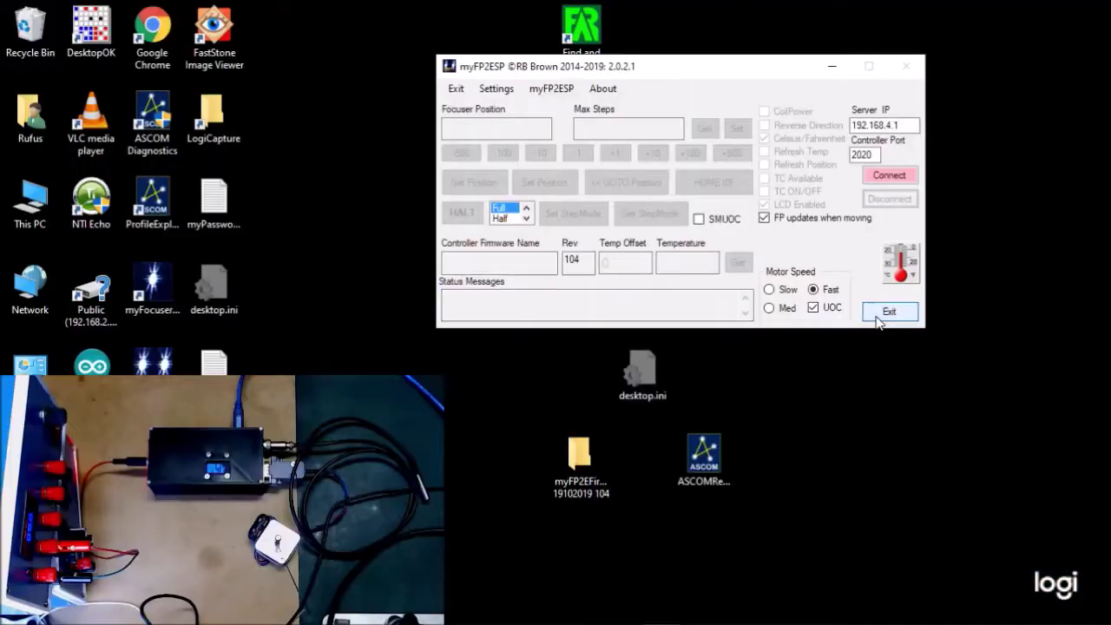
Exit myFP2ESP, confirm the myfp2eap Wi-Fi connection, and launch a private Firefox window.
click(875, 314)
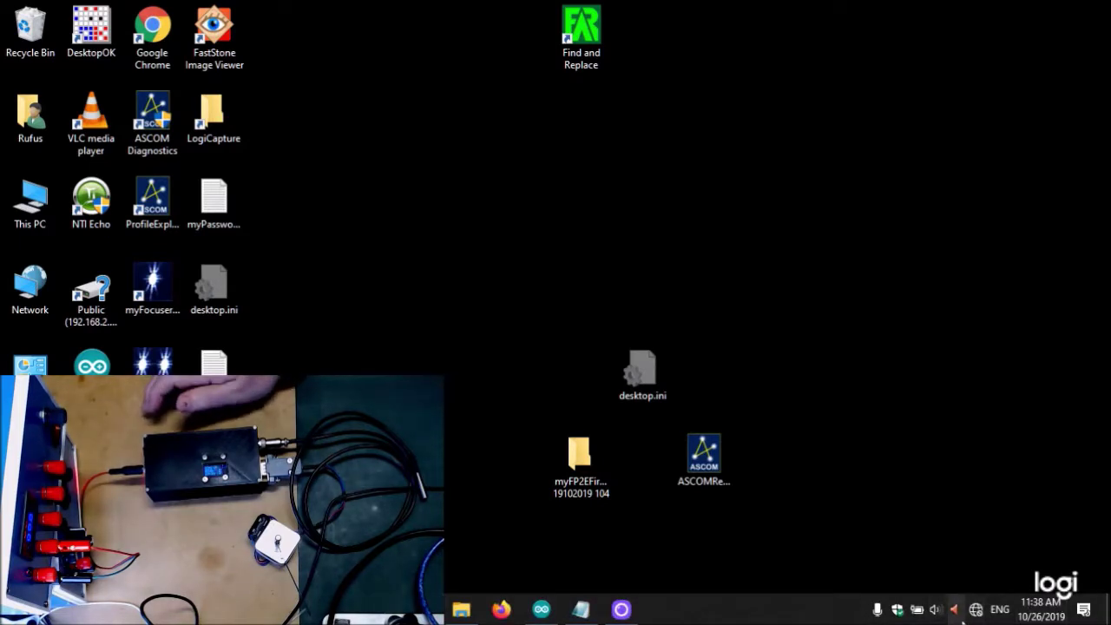
click(972, 610)
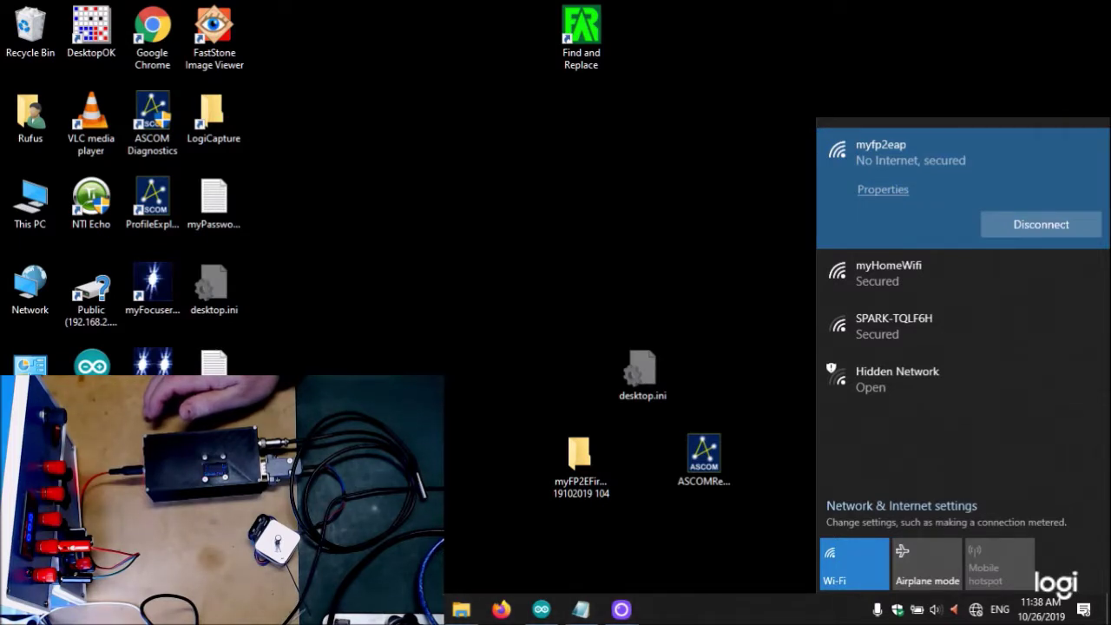
click(501, 610)
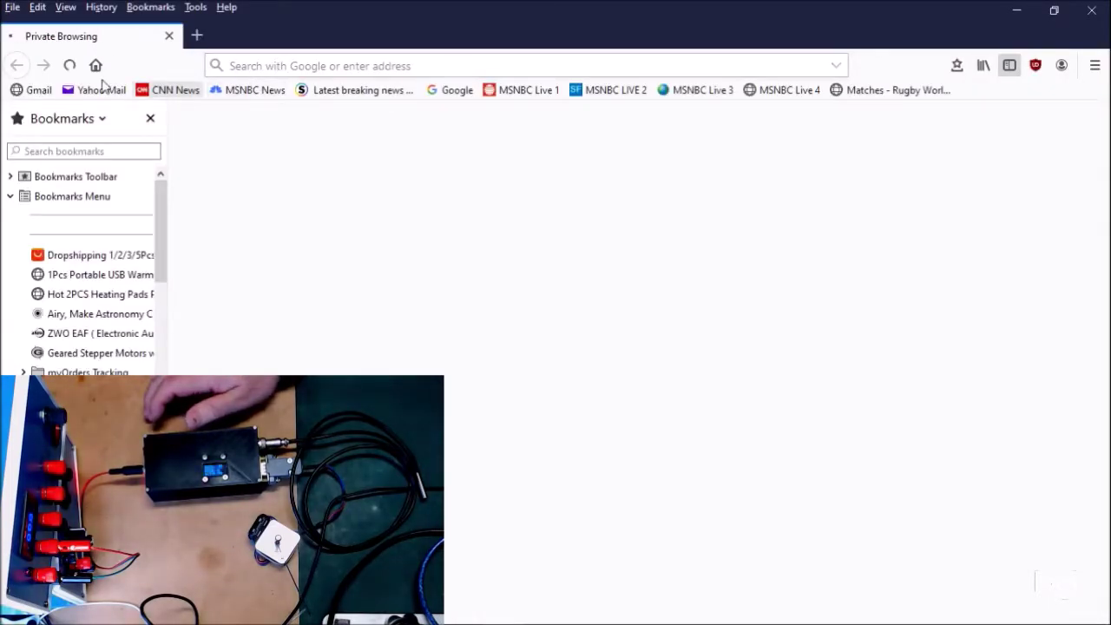
Load the focuser page at 192.168.4.1, showing position 6700 and firmware 104.
click(70, 65)
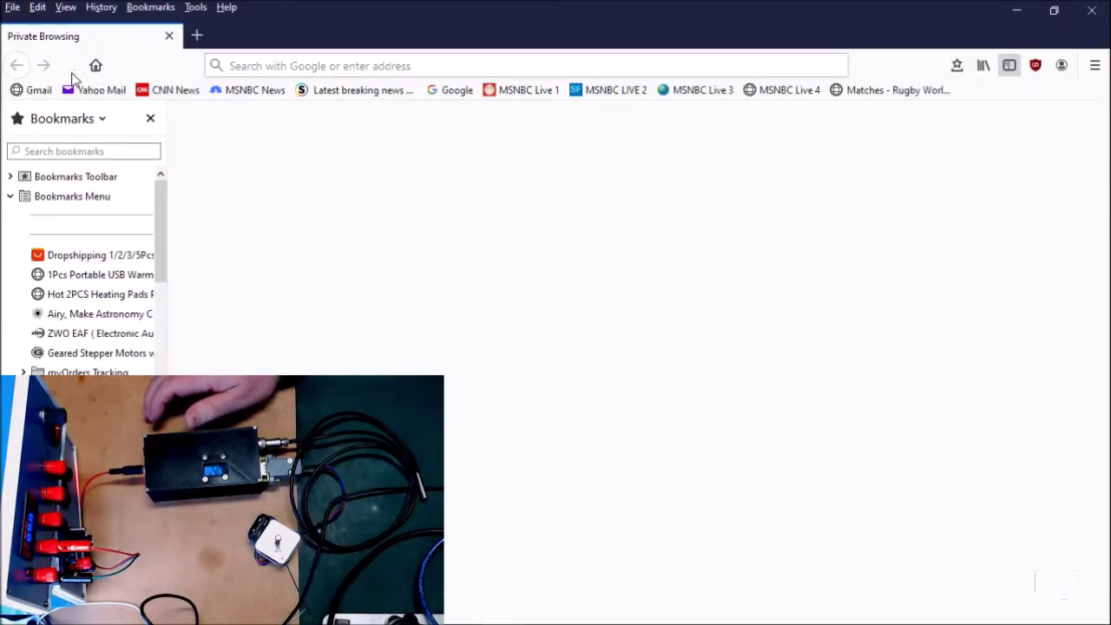
click(232, 67)
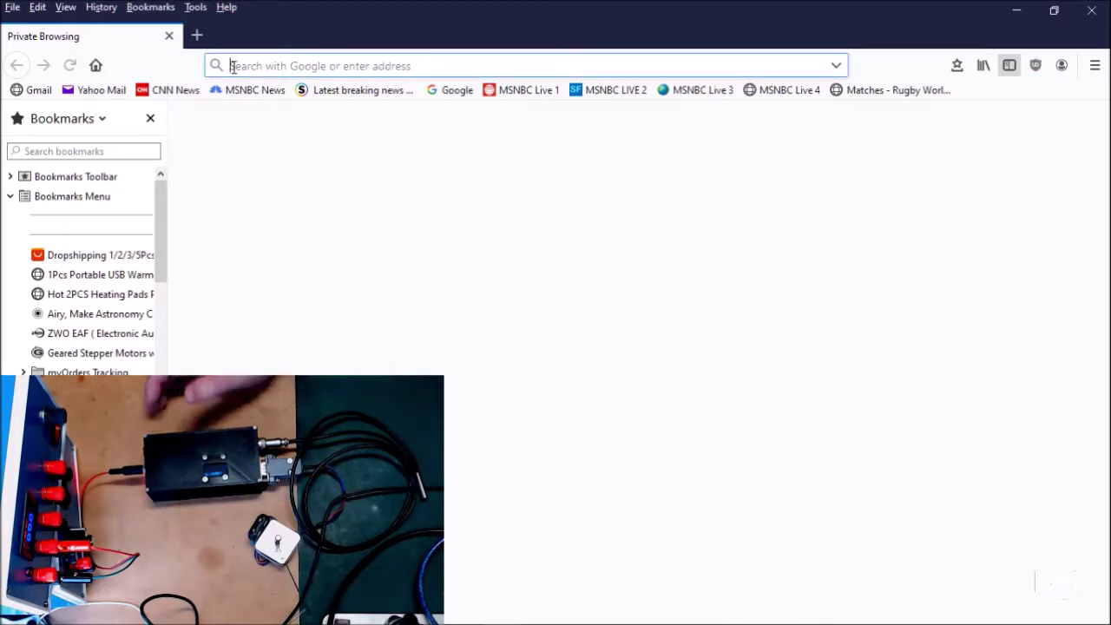
text(192)
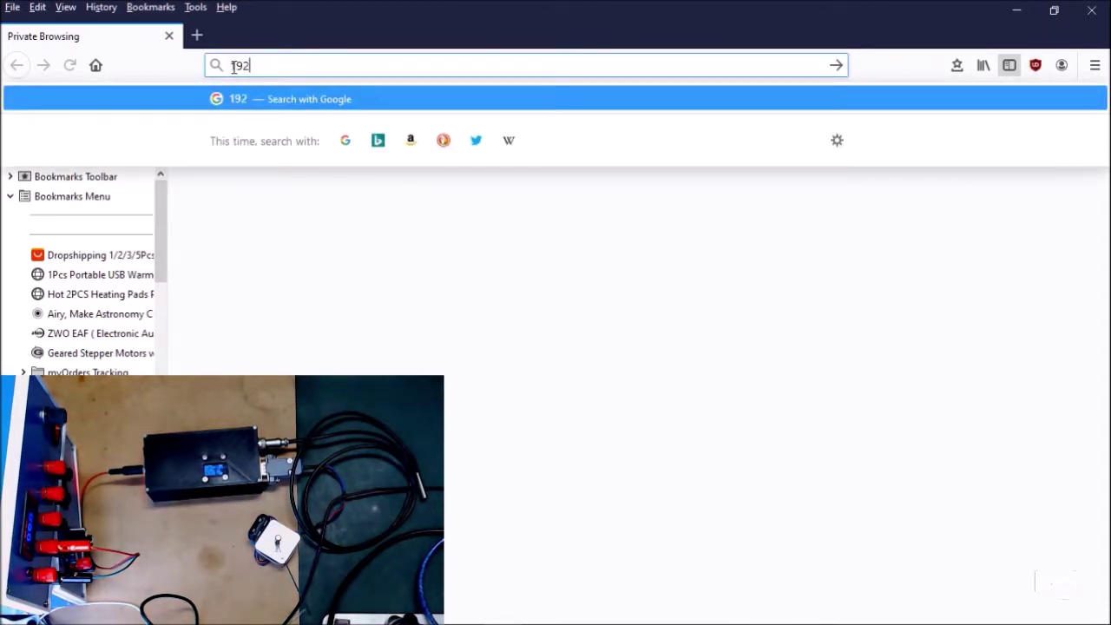
text(.)
text(168)
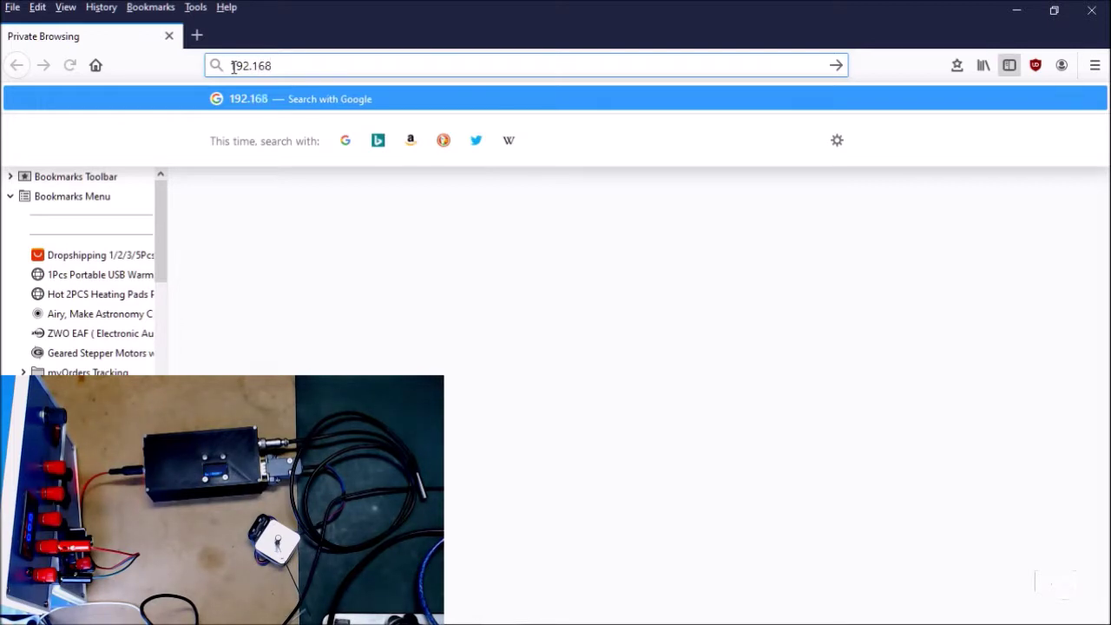
text(.4.1)
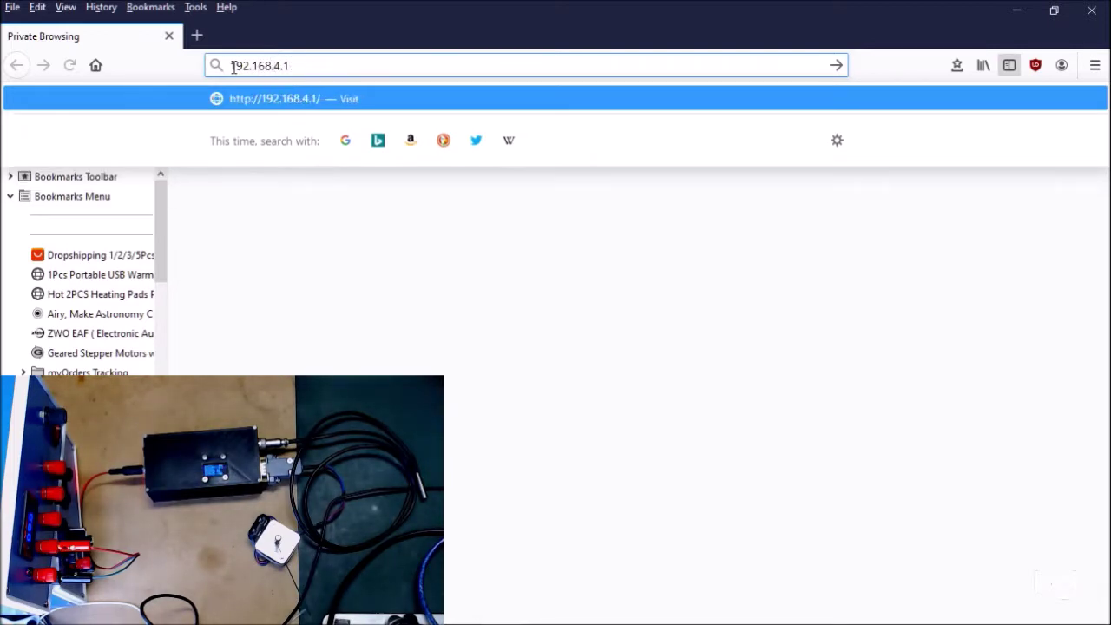
key(Return)
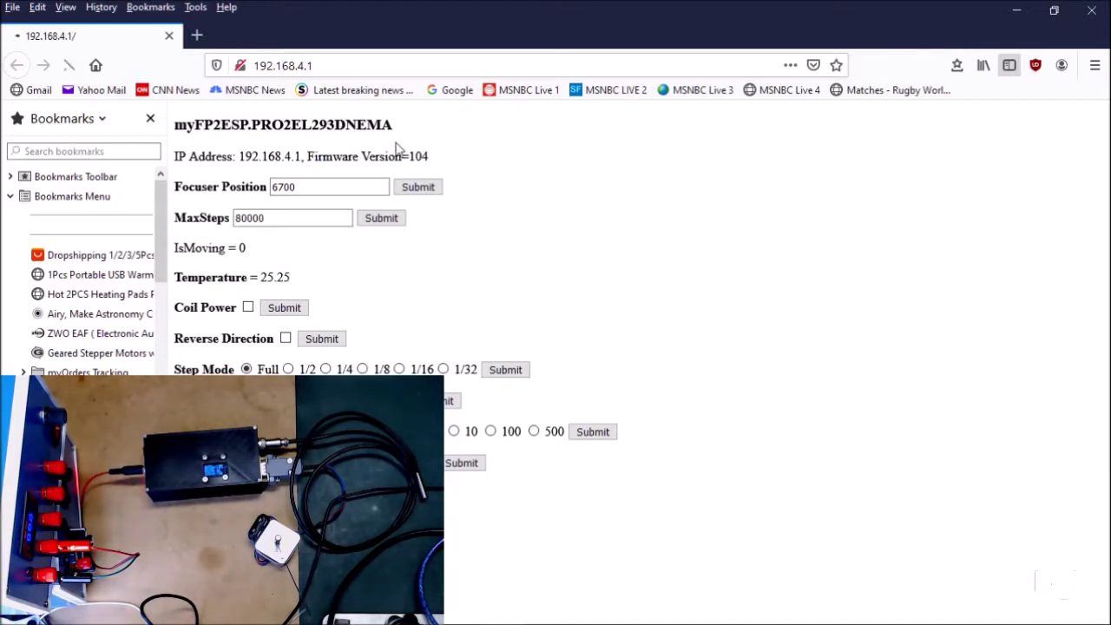
Change MaxSteps from 80000 to 8000 and submit it.
click(314, 187)
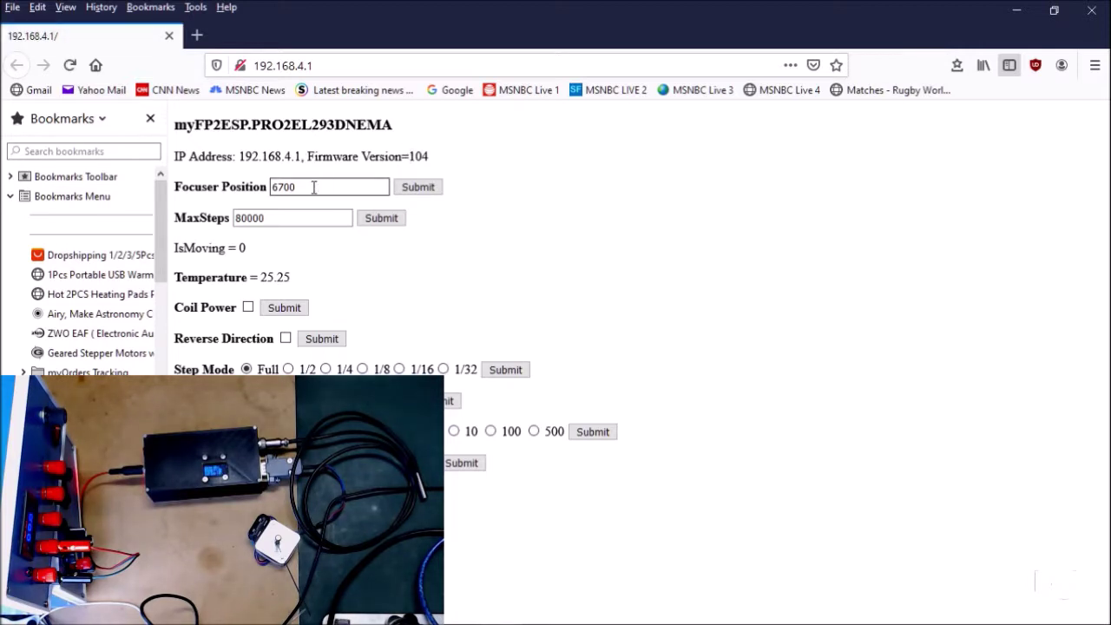
click(315, 223)
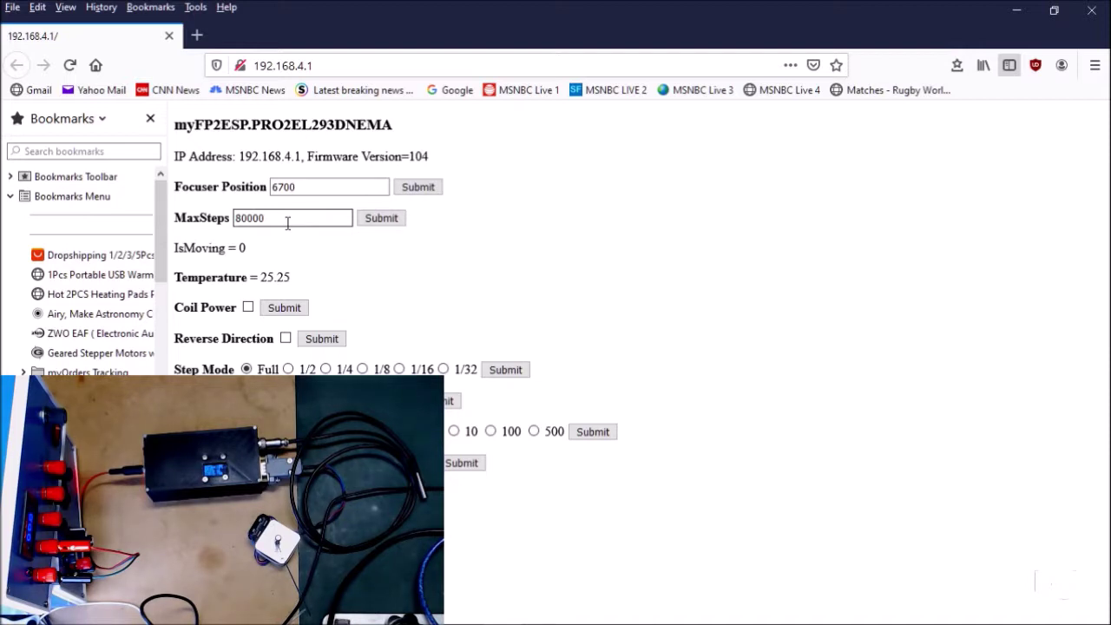
click(382, 220)
click(379, 221)
Reload the focuser page and resend the data to update the temperature reading.
click(71, 65)
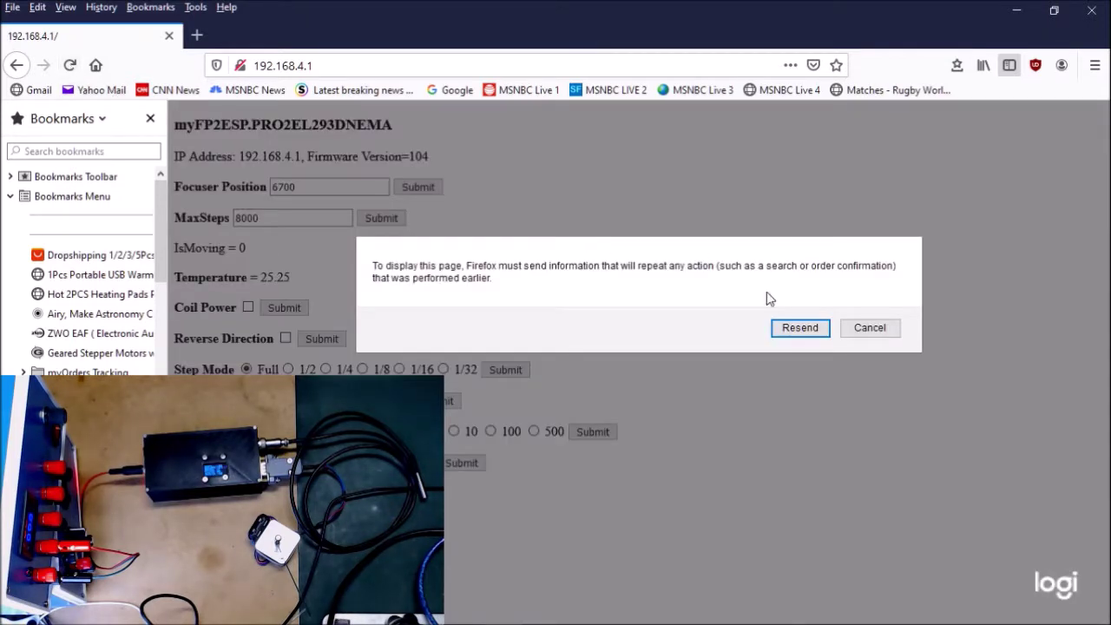
click(799, 327)
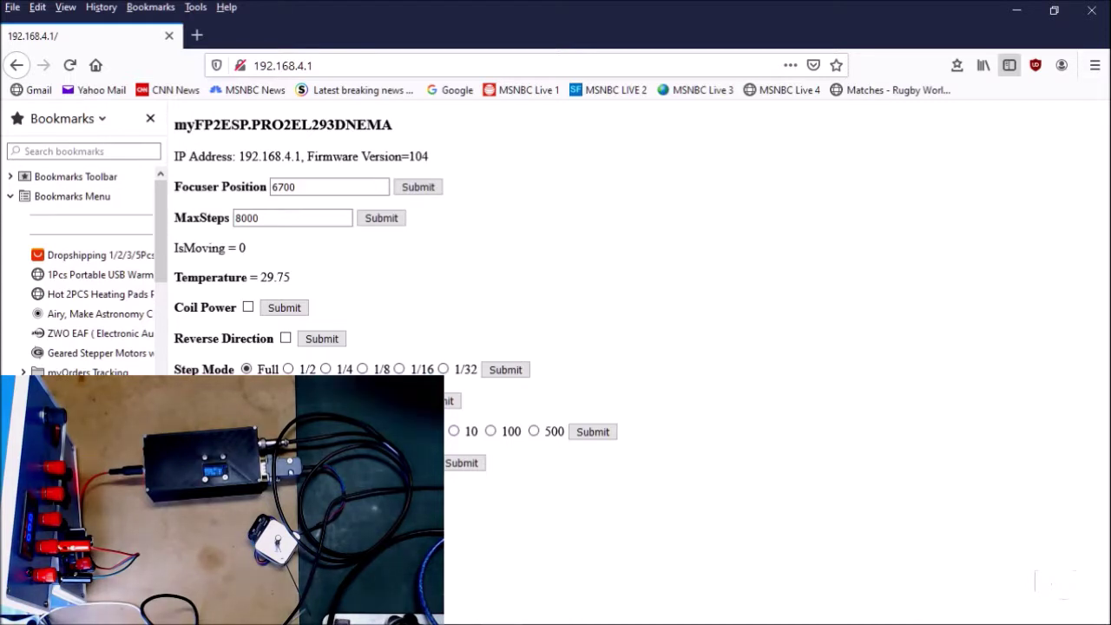
Submit a focuser move and refresh until Focuser Position reads 6600.
key(F5)
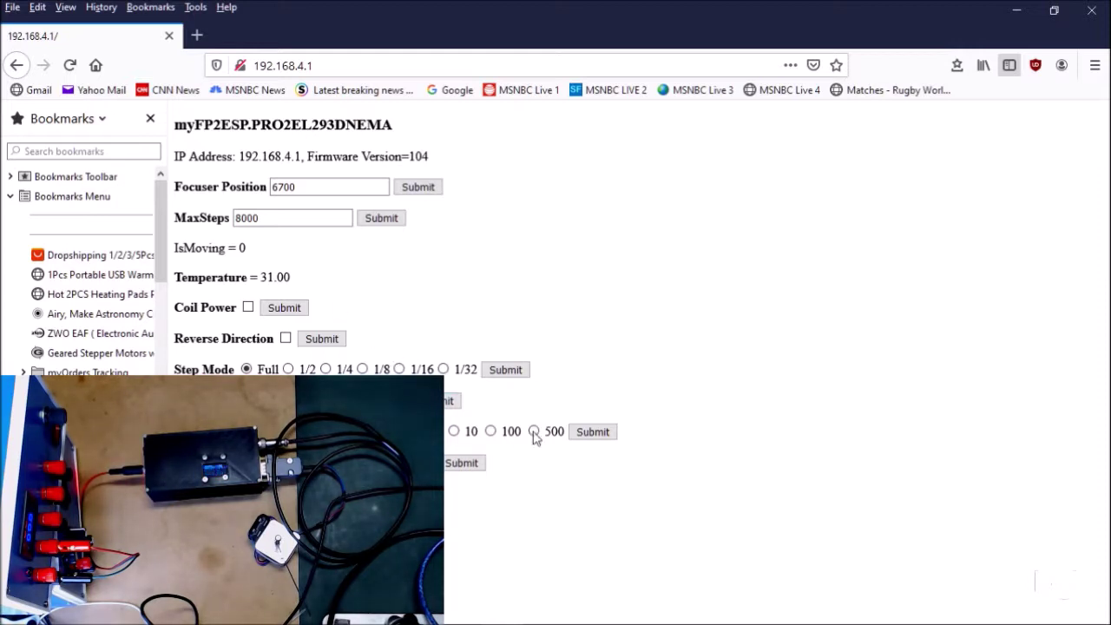
click(583, 436)
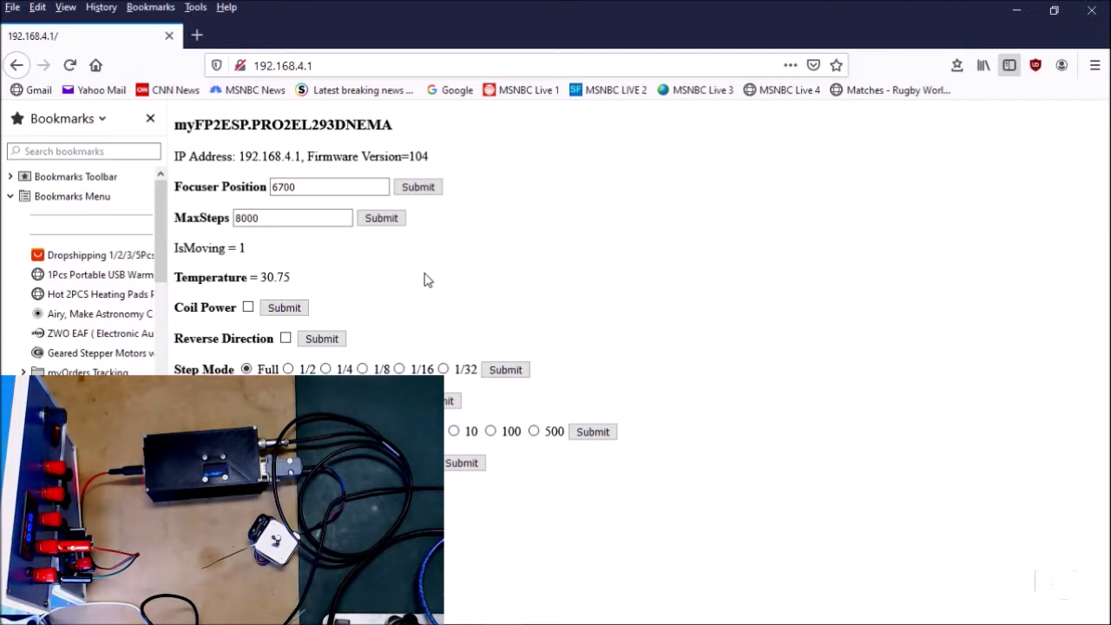
key(F5)
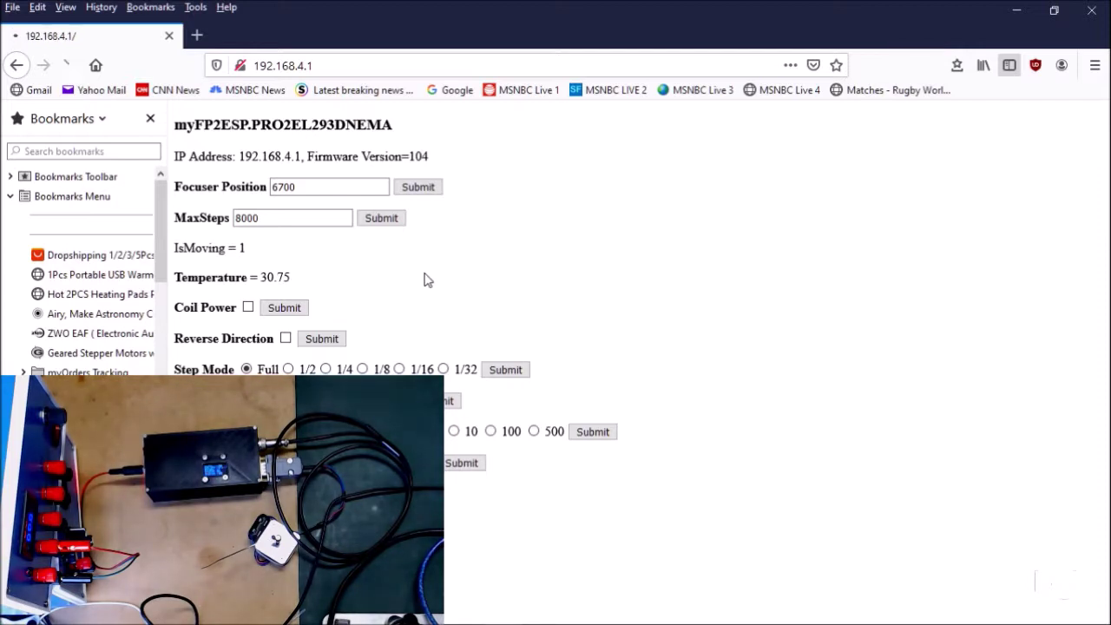
click(296, 185)
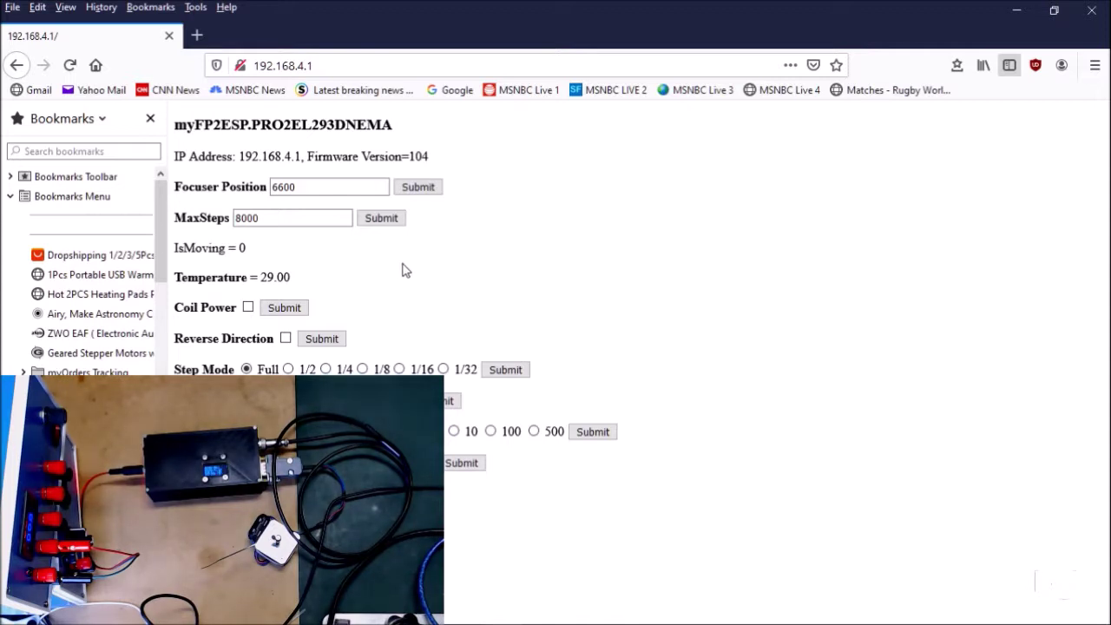
click(381, 219)
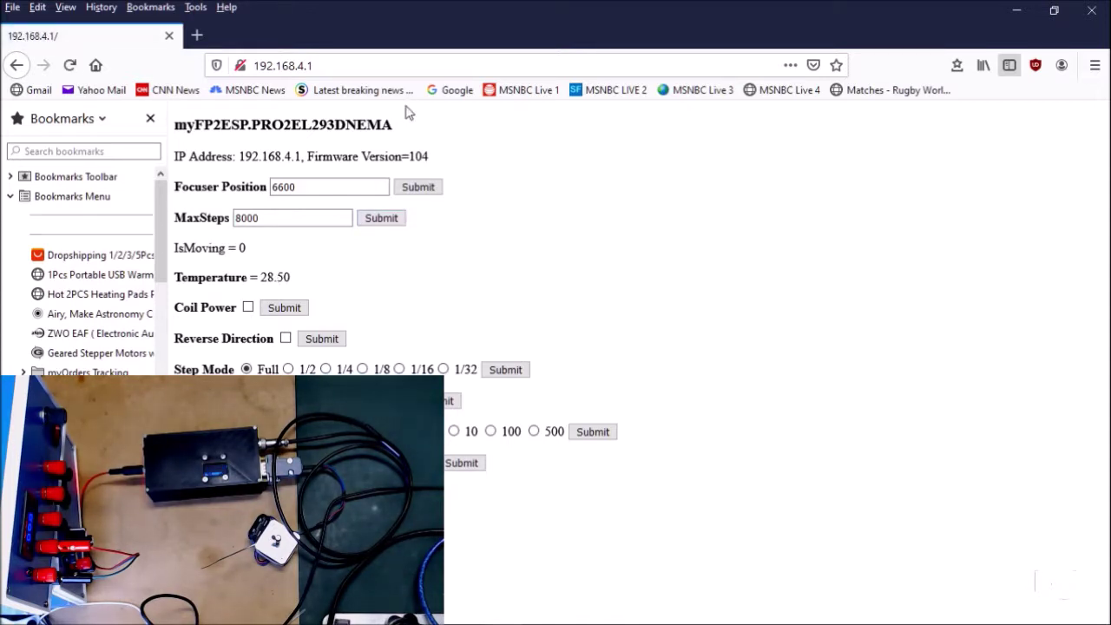